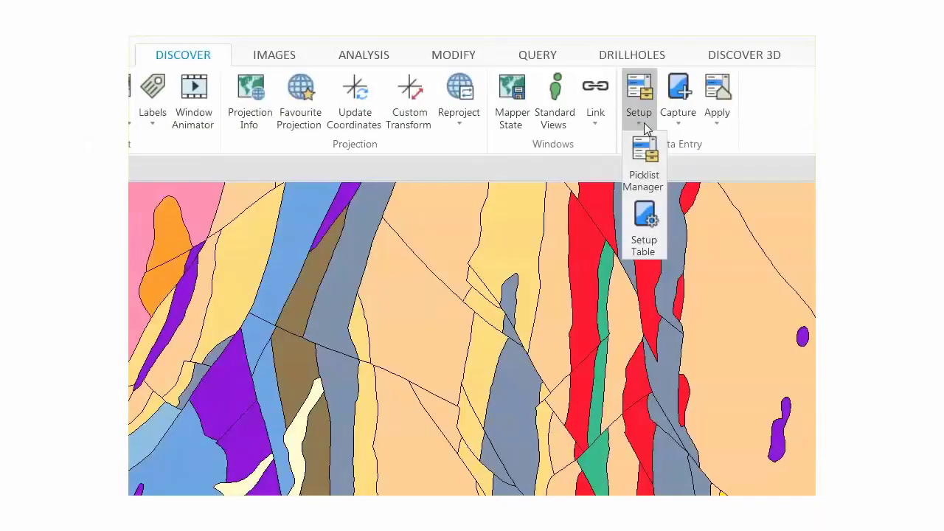
- Review the Capture and Apply data entry commands on the DISCOVER tab
{"action": "left_click", "coordinate": [676, 129]}
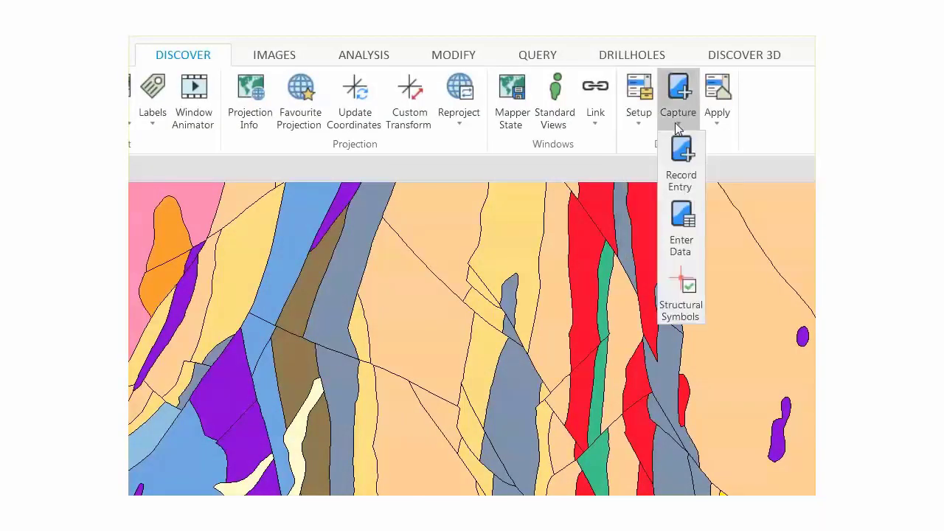
{"action": "left_click", "coordinate": [713, 127]}
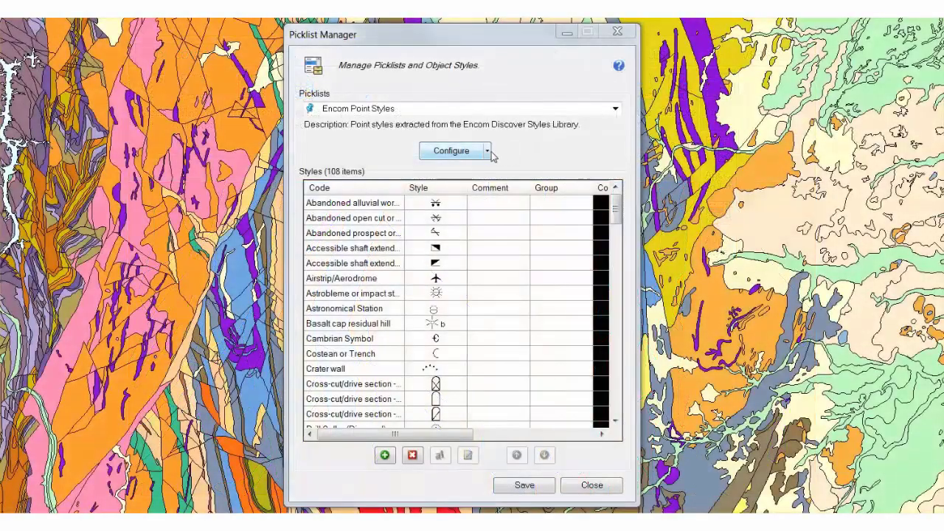
- Browse the Downhole_Russia - Text, ET Structure - USA and Mt Isa Unit - Regions picklists, scrolling the styles
{"action": "left_click", "coordinate": [487, 151]}
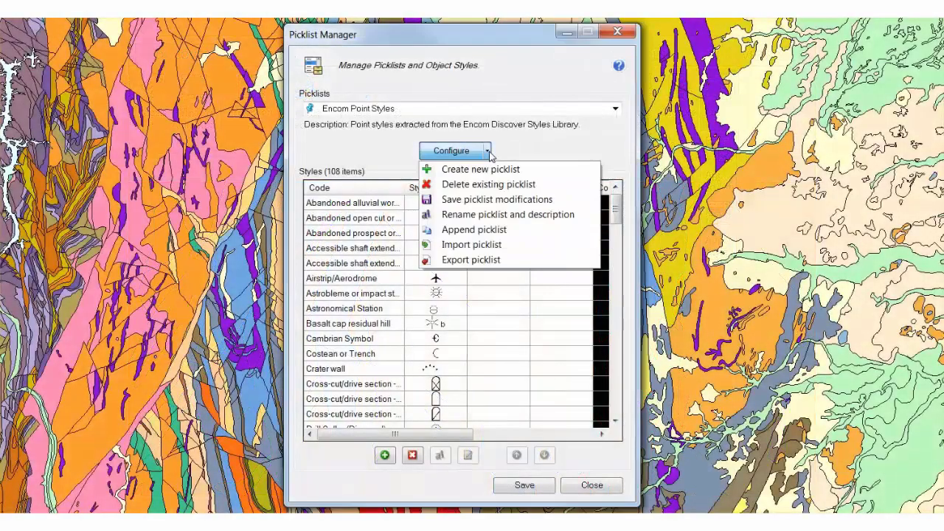
{"action": "left_click", "coordinate": [515, 144]}
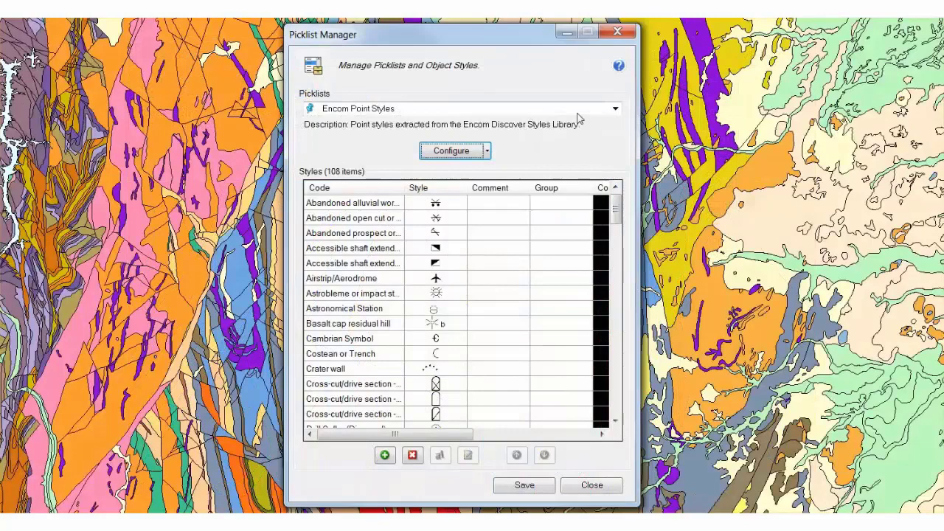
{"action": "left_click", "coordinate": [613, 110]}
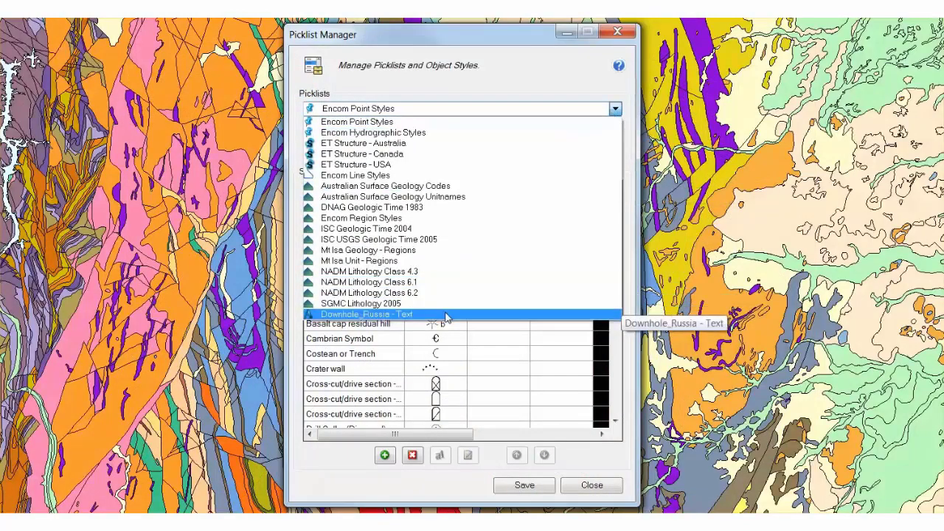
{"action": "left_click", "coordinate": [446, 316]}
{"action": "left_click", "coordinate": [470, 109]}
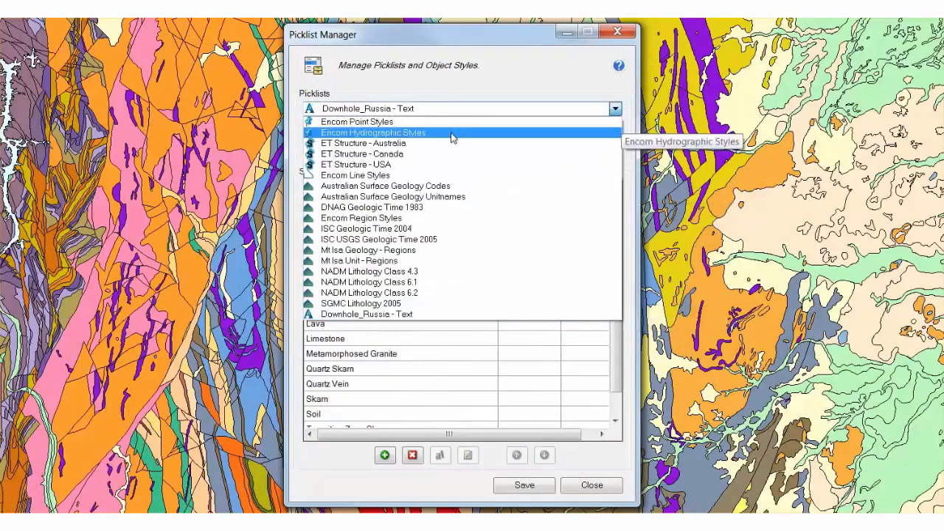
{"action": "left_click", "coordinate": [443, 166]}
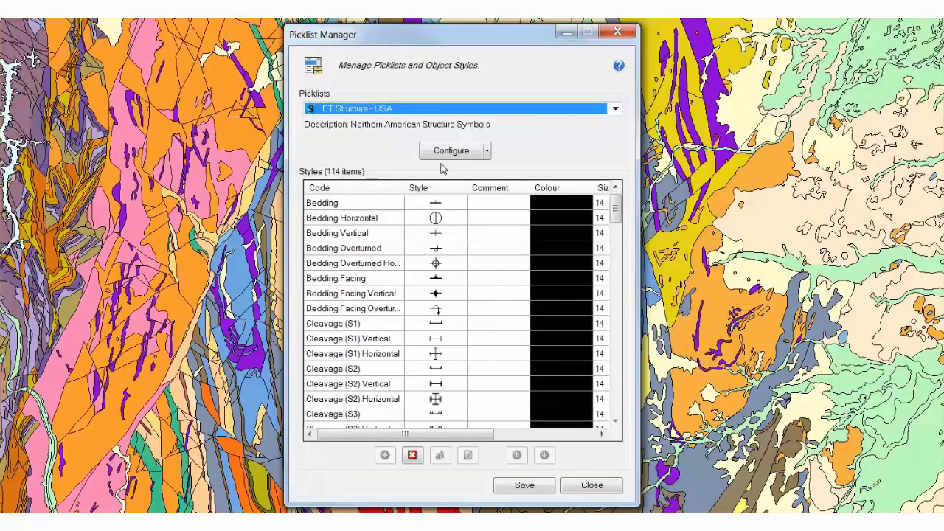
{"action": "left_click", "coordinate": [464, 111]}
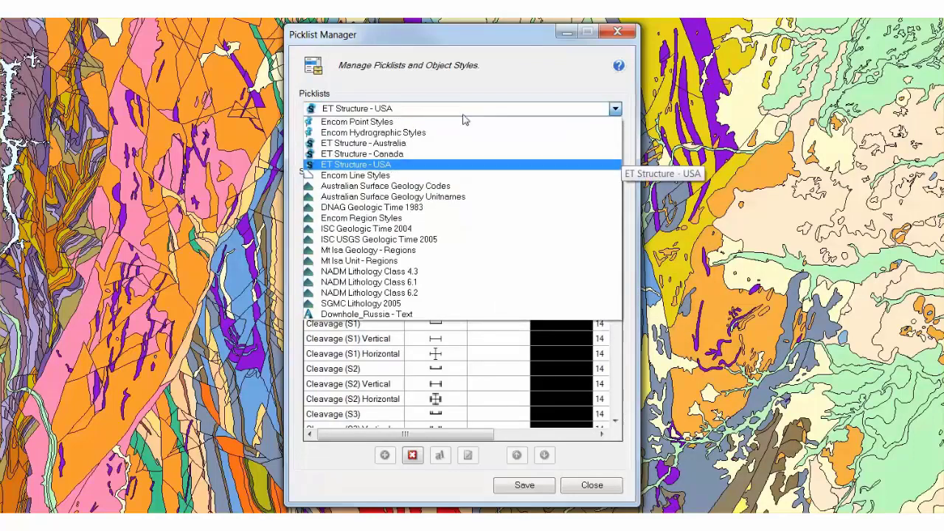
{"action": "left_click", "coordinate": [431, 270]}
{"action": "scroll", "coordinate": [552, 259], "scroll_direction": "down", "scroll_amount": 5}
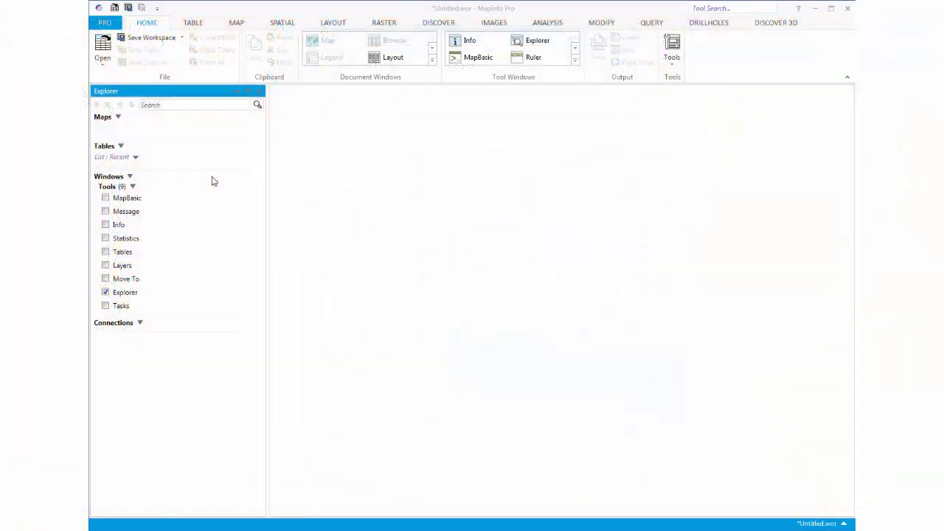
- Open the Isa_Geology.TAB table from the Data Entry folder
{"action": "left_click", "coordinate": [109, 65]}
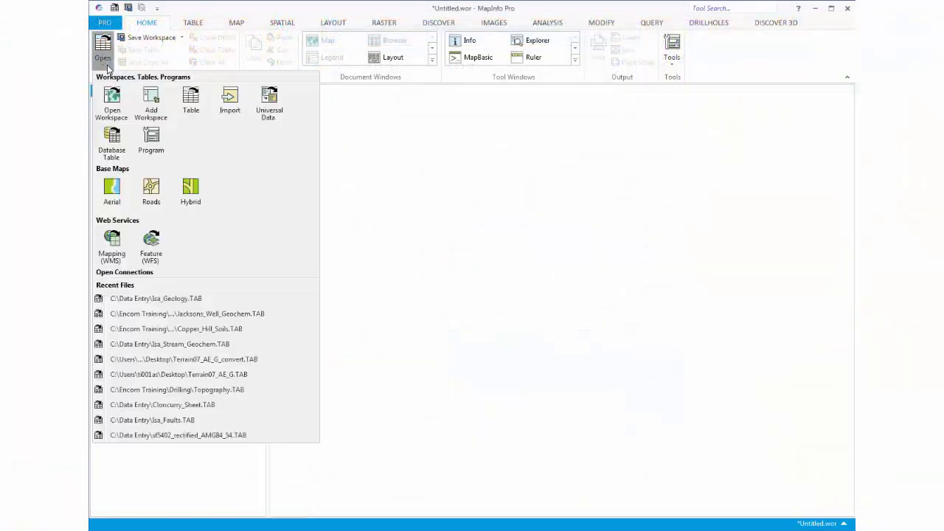
{"action": "left_click", "coordinate": [190, 102]}
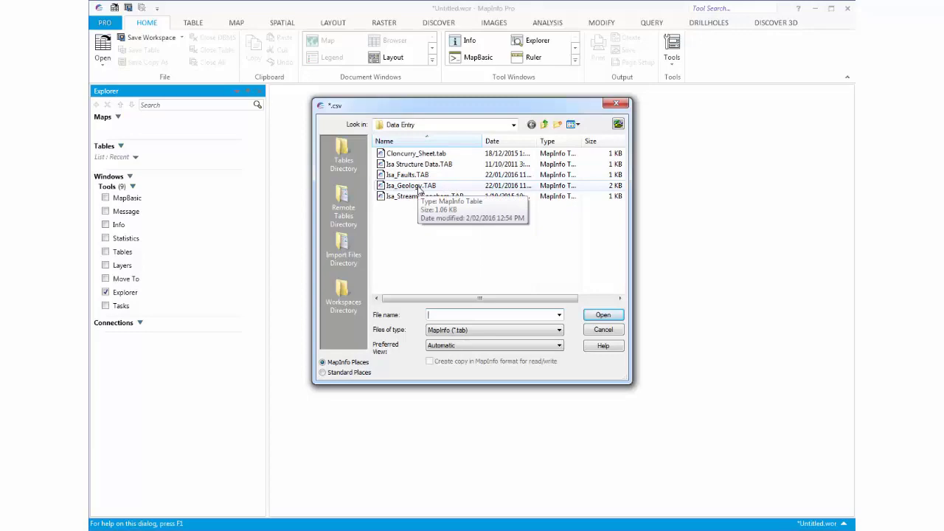
{"action": "double_click", "coordinate": [419, 187]}
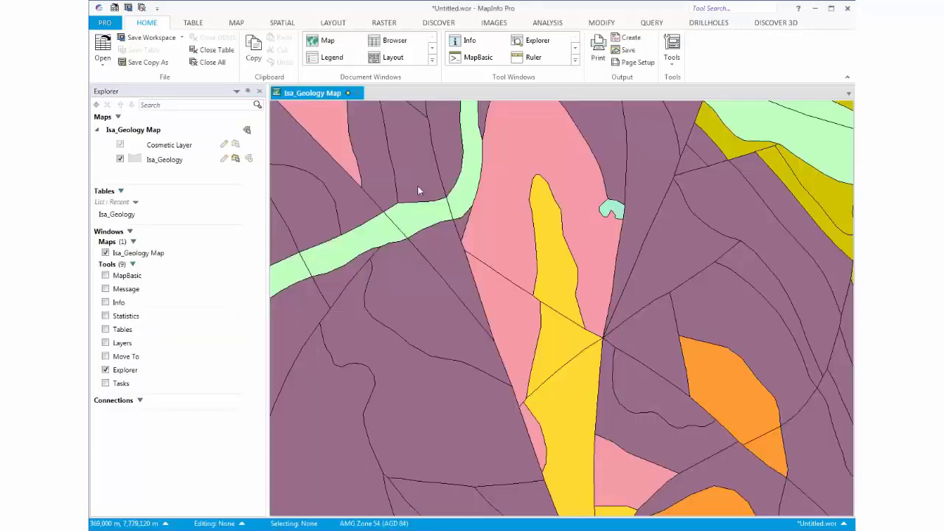
- Zoom out on the Isa_Geology map until its full extent is visible
{"action": "scroll", "coordinate": [534, 248], "scroll_direction": "down", "scroll_amount": 3}
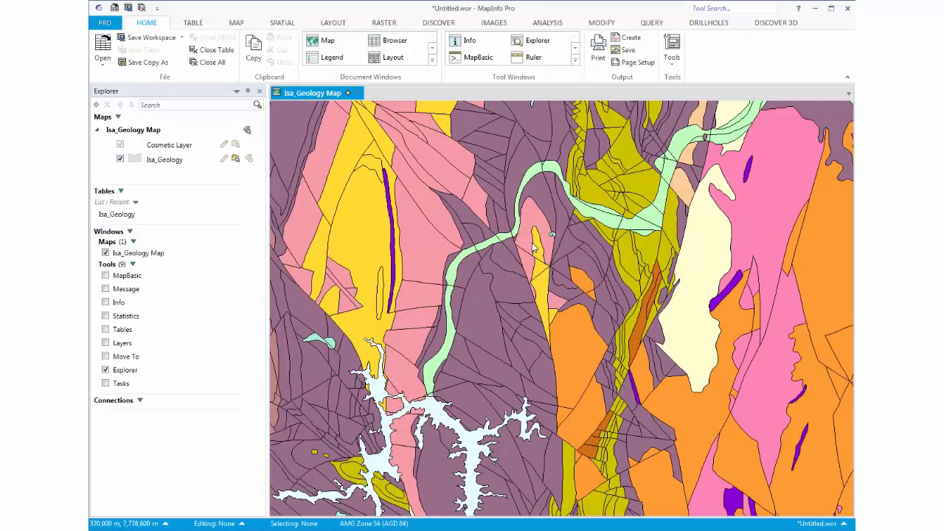
{"action": "scroll", "coordinate": [532, 247], "scroll_direction": "down", "scroll_amount": 2}
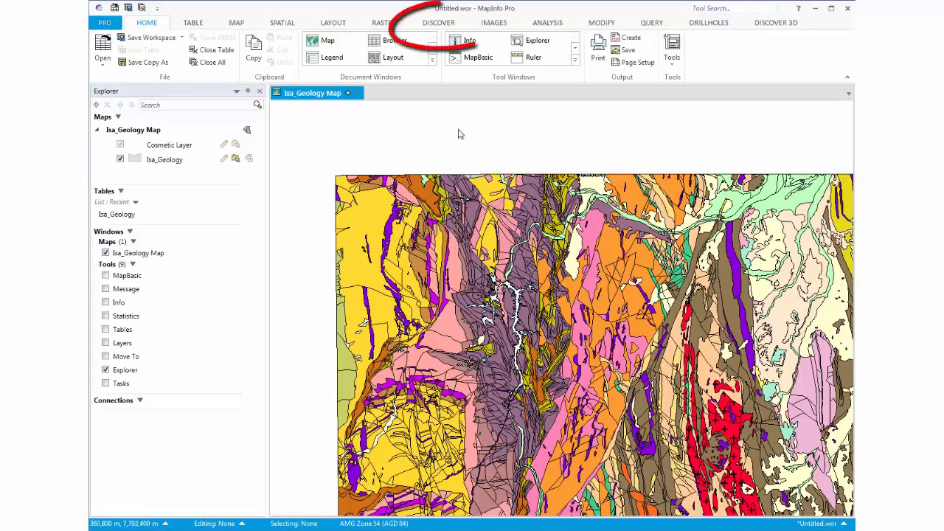
- Launch the Picklist Manager from DISCOVER > Data Entry > Setup
{"action": "left_click", "coordinate": [438, 23]}
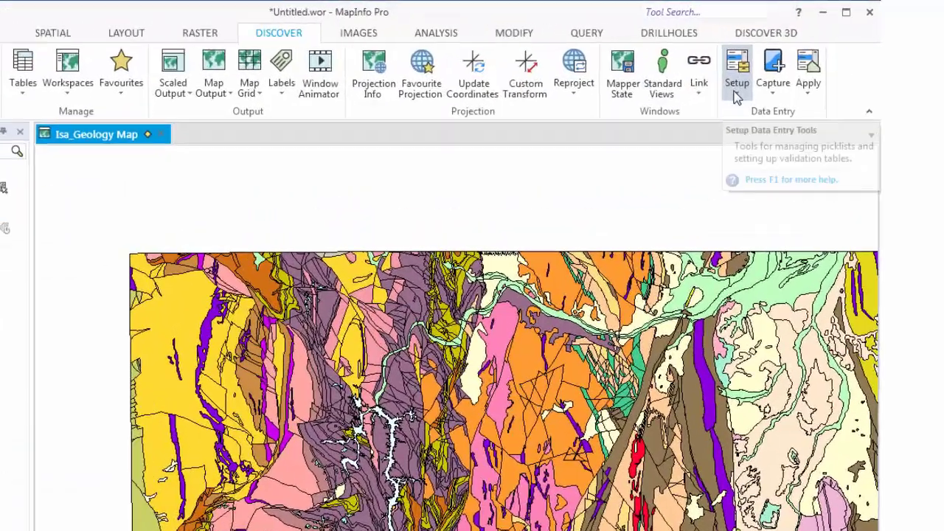
{"action": "left_click", "coordinate": [737, 94]}
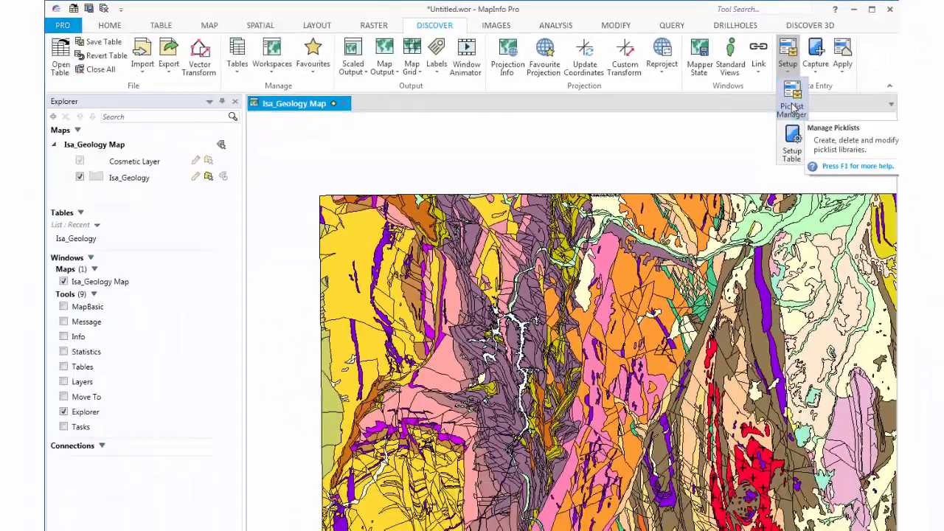
{"action": "left_click", "coordinate": [693, 246]}
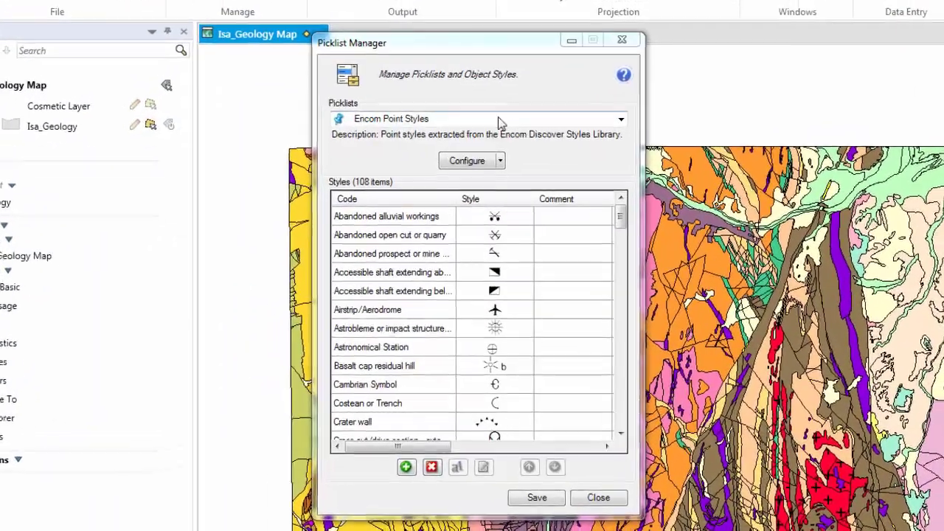
- Drop down the Picklists list to see all picklists, including ISA GEOLOGY AGE
{"action": "left_click", "coordinate": [498, 120]}
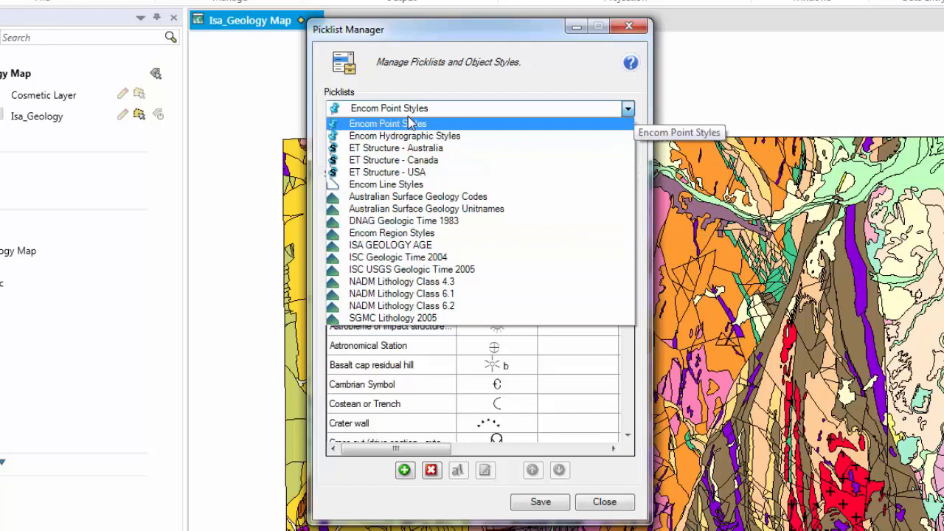
- Keep Encom Point Styles and scroll its table to view the Colour, Size, Font and Rotation columns
{"action": "left_click", "coordinate": [548, 68]}
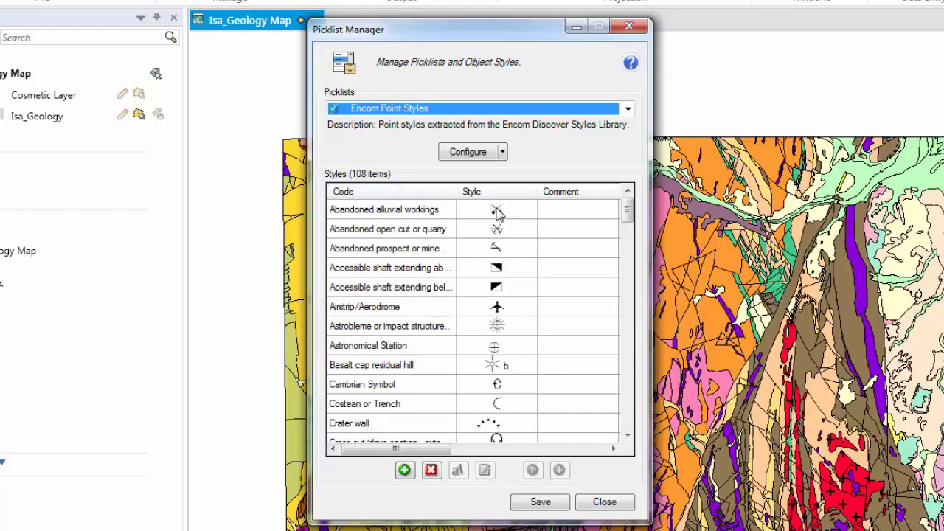
{"action": "left_click_drag", "start_coordinate": [407, 447], "coordinate": [558, 472]}
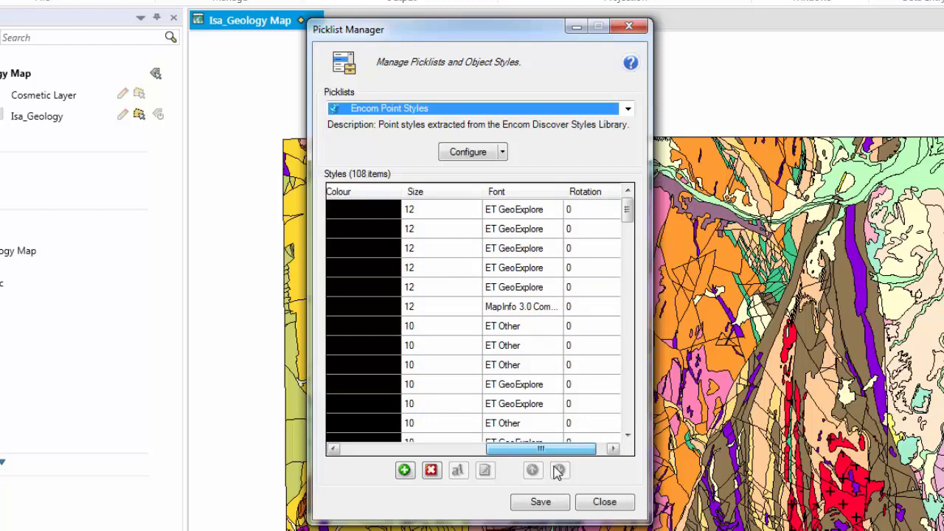
{"action": "left_click_drag", "start_coordinate": [541, 448], "coordinate": [385, 450]}
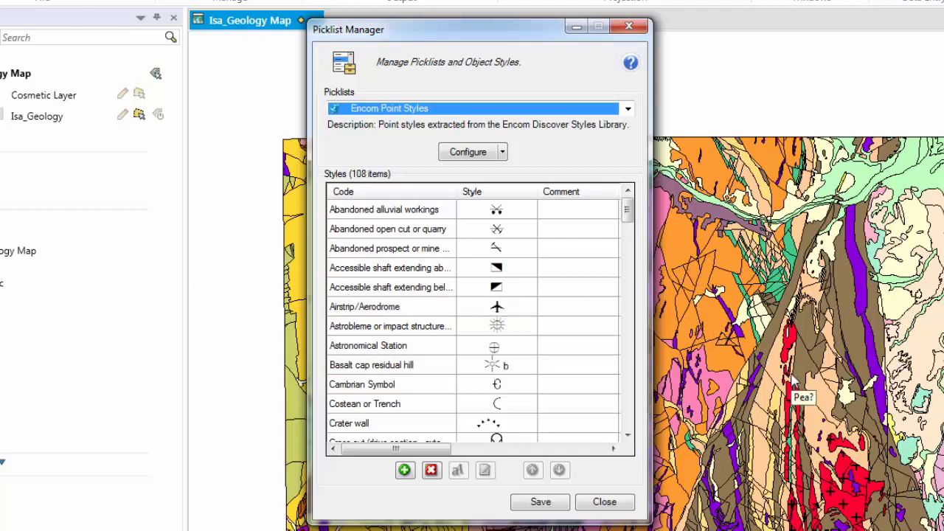
- Start Import picklist from the Configure menu, keeping MapInfo Professional (*.TAB) as file type
{"action": "left_click", "coordinate": [502, 152]}
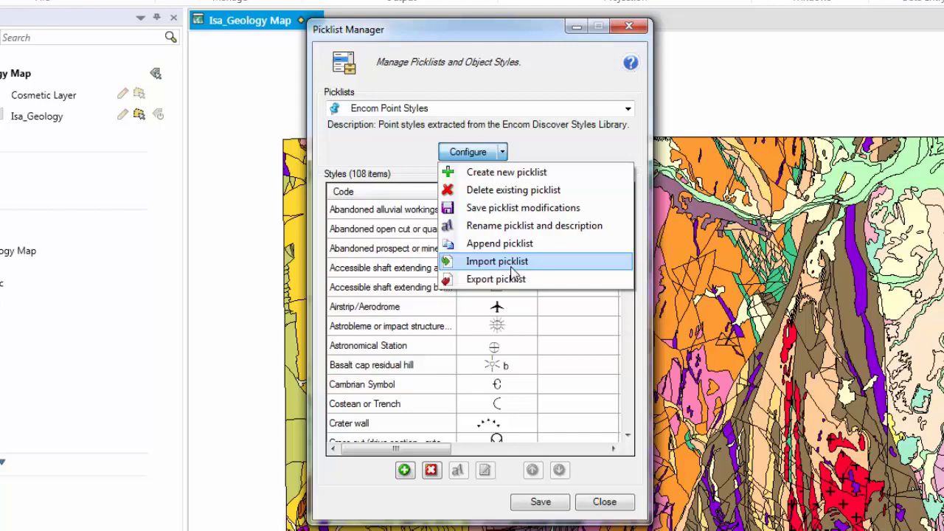
{"action": "left_click", "coordinate": [512, 267]}
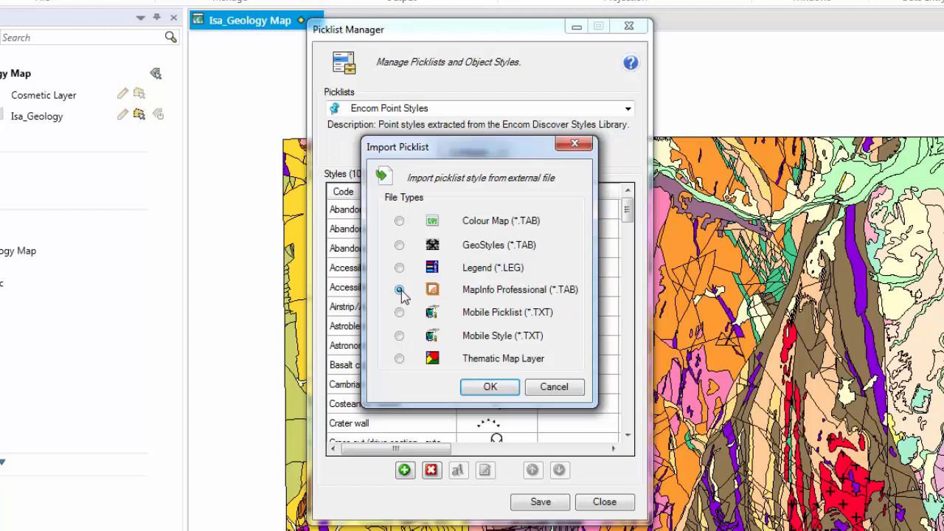
- Import from the Isa_Geology table, using the UNITNAME field for style codes
{"action": "left_click", "coordinate": [490, 388]}
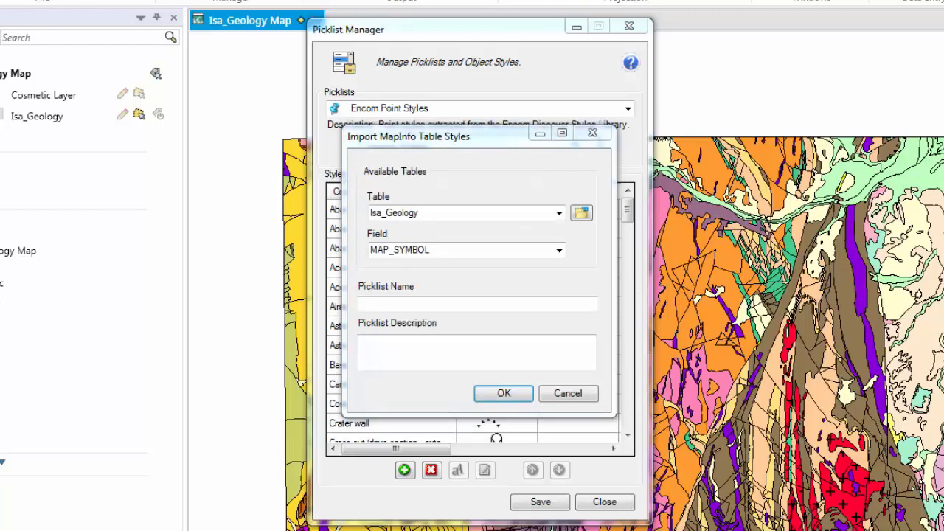
{"action": "left_click", "coordinate": [559, 213]}
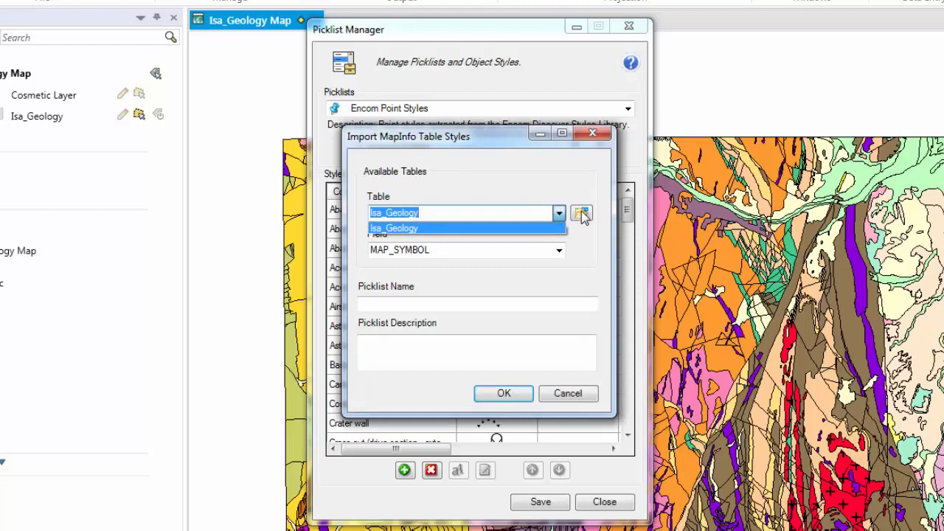
{"action": "left_click", "coordinate": [559, 214]}
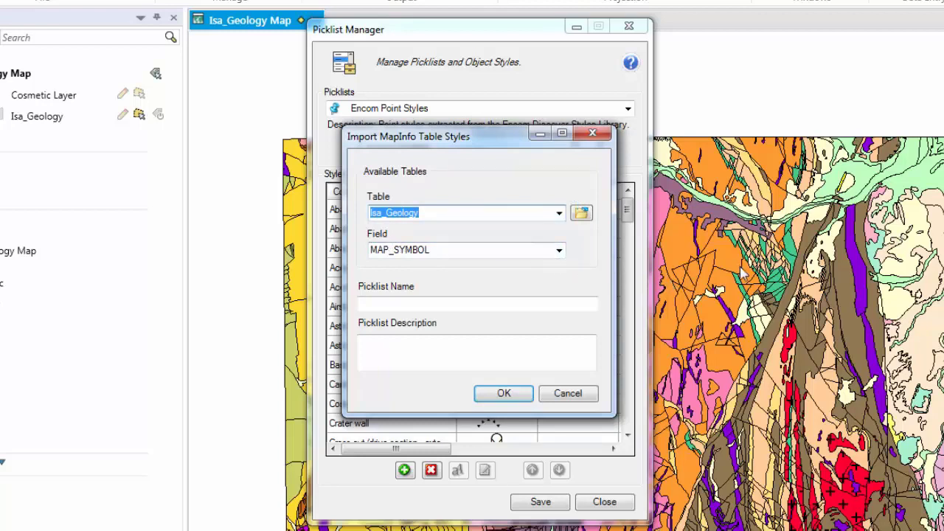
{"action": "left_click", "coordinate": [559, 252]}
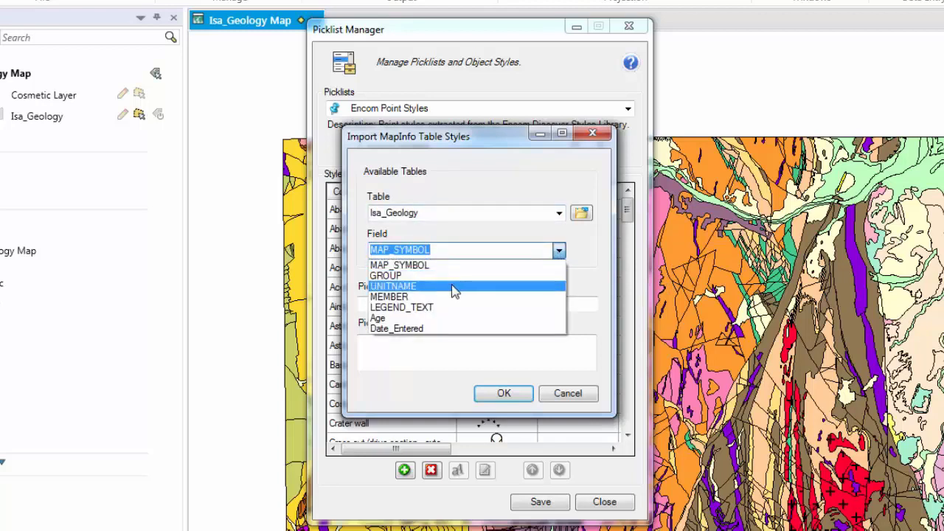
{"action": "left_click", "coordinate": [455, 286]}
- Name the picklist 'ISA GEOLOGY', describe it as 'Mt Isa Geology Picklist', and run the import
{"action": "left_click", "coordinate": [478, 304]}
{"action": "type", "text": "I"}
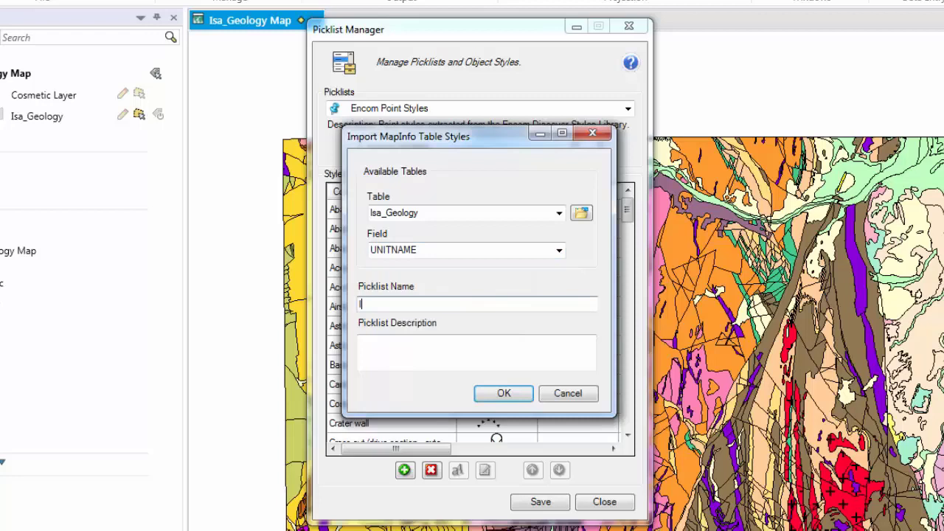
{"action": "type", "text": "SA GEOLOGY"}
{"action": "left_click", "coordinate": [480, 343]}
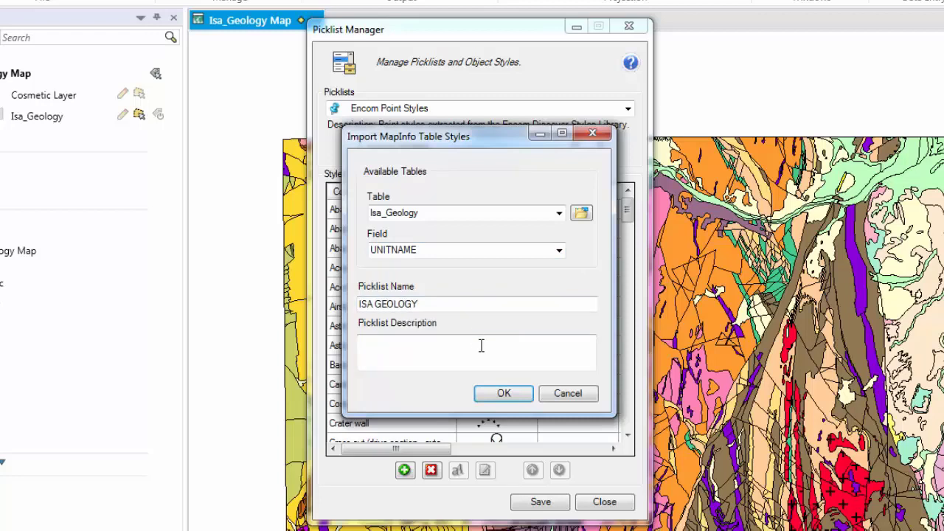
{"action": "type", "text": "Mt Isa Geology Picklist"}
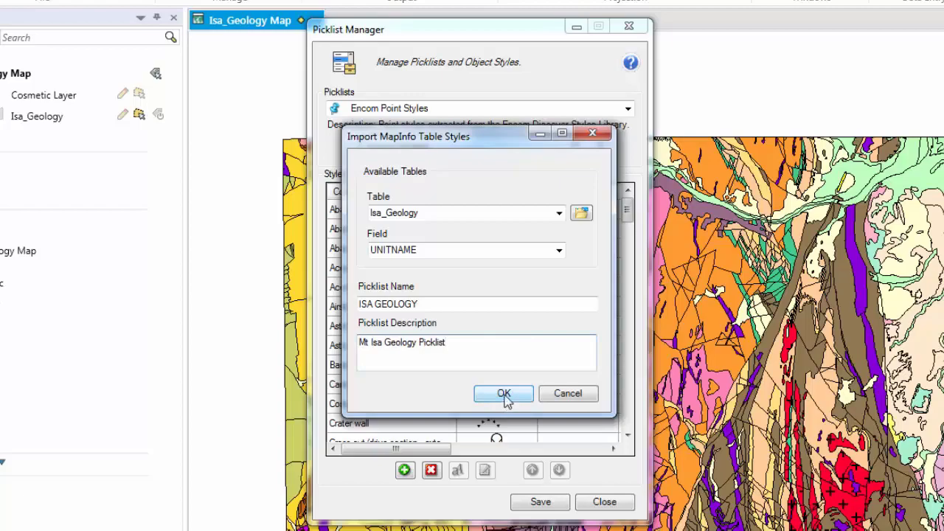
{"action": "left_click", "coordinate": [504, 395]}
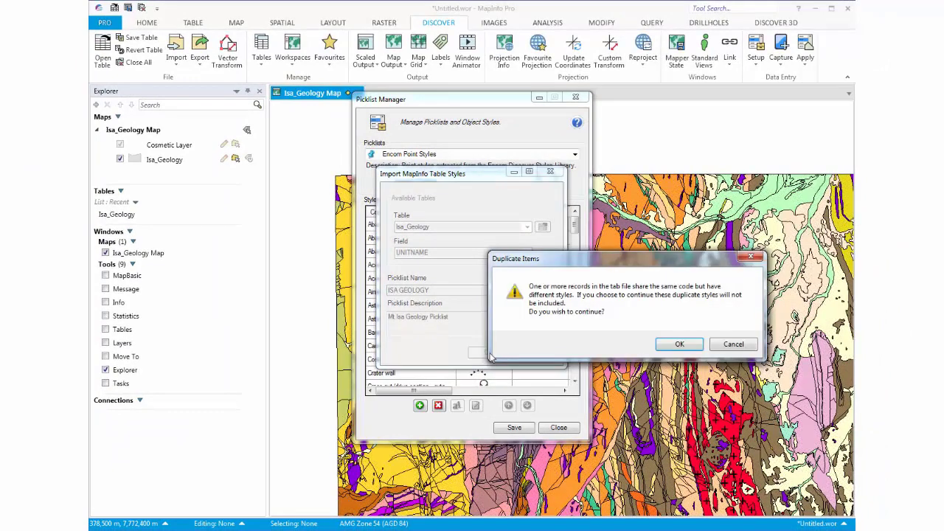
- Move the duplicate-styles warning aside and continue without duplicates, yielding 43 styles
{"action": "left_click_drag", "start_coordinate": [565, 260], "coordinate": [611, 384]}
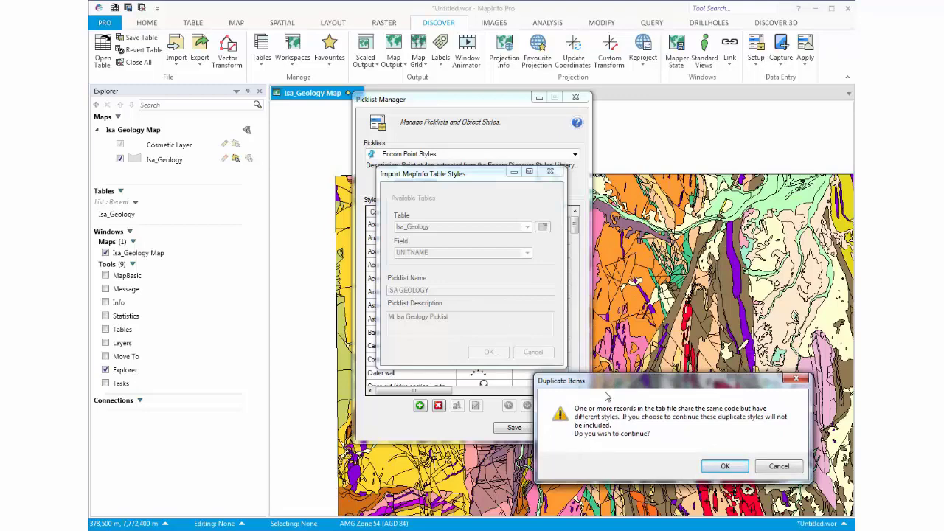
{"action": "left_click_drag", "start_coordinate": [609, 386], "coordinate": [417, 373]}
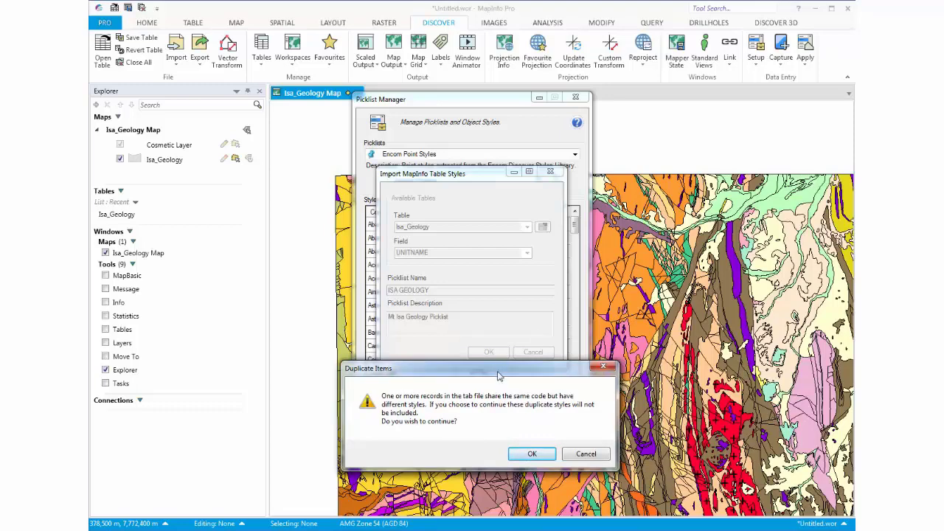
{"action": "left_click_drag", "start_coordinate": [499, 375], "coordinate": [502, 332]}
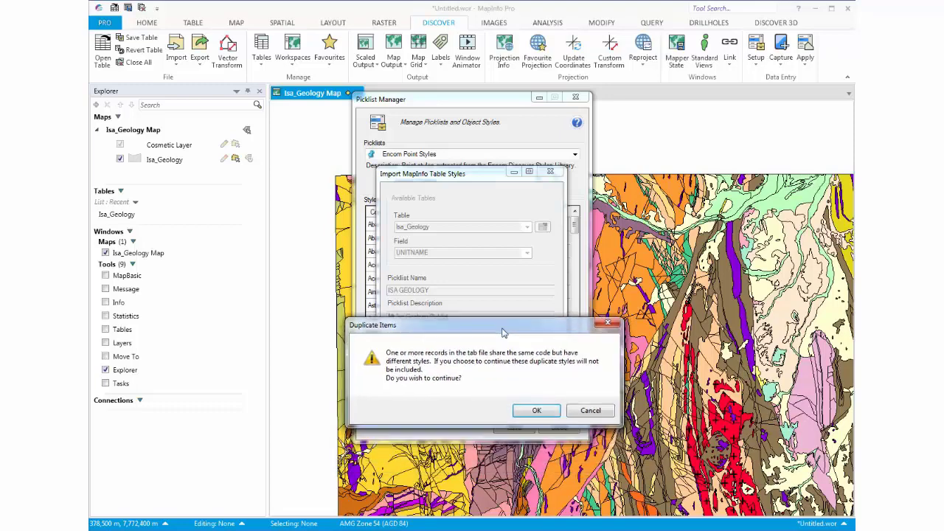
{"action": "left_click", "coordinate": [536, 411]}
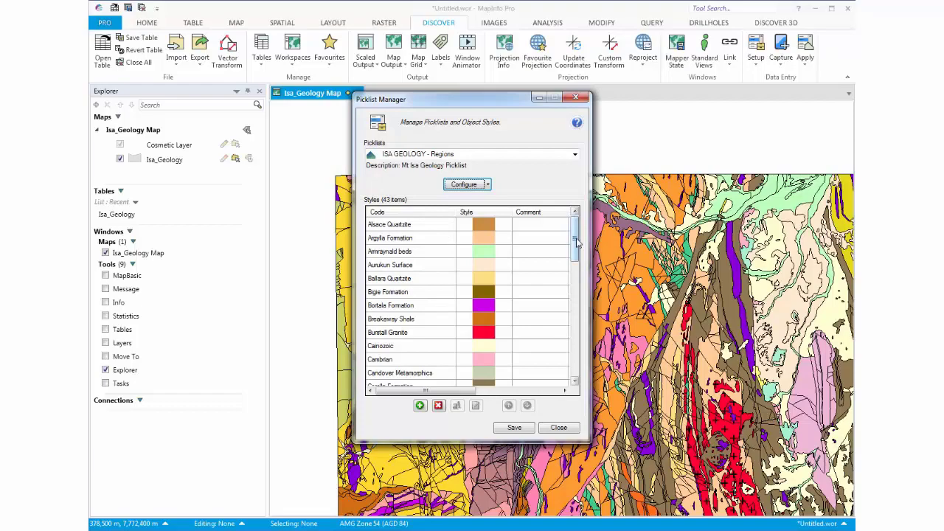
{"action": "left_click_drag", "start_coordinate": [578, 240], "coordinate": [600, 215]}
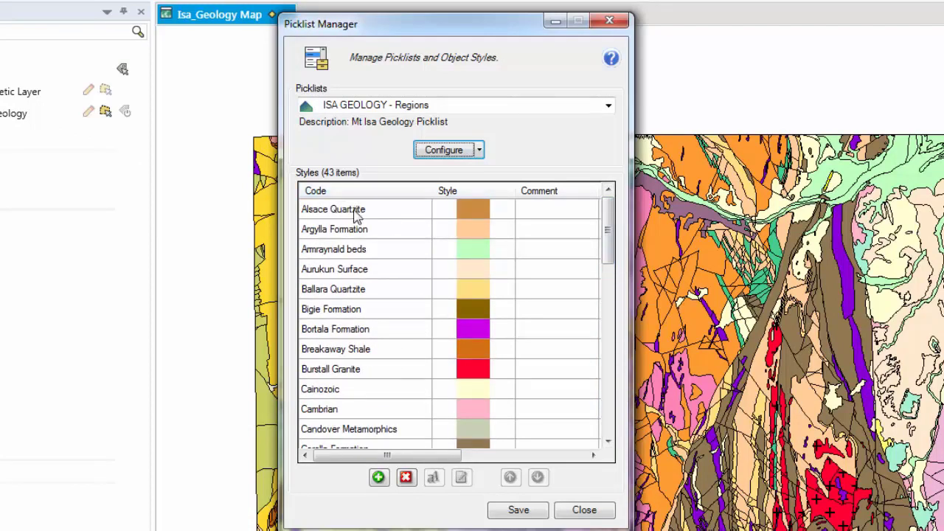
{"action": "left_click_drag", "start_coordinate": [611, 238], "coordinate": [638, 417]}
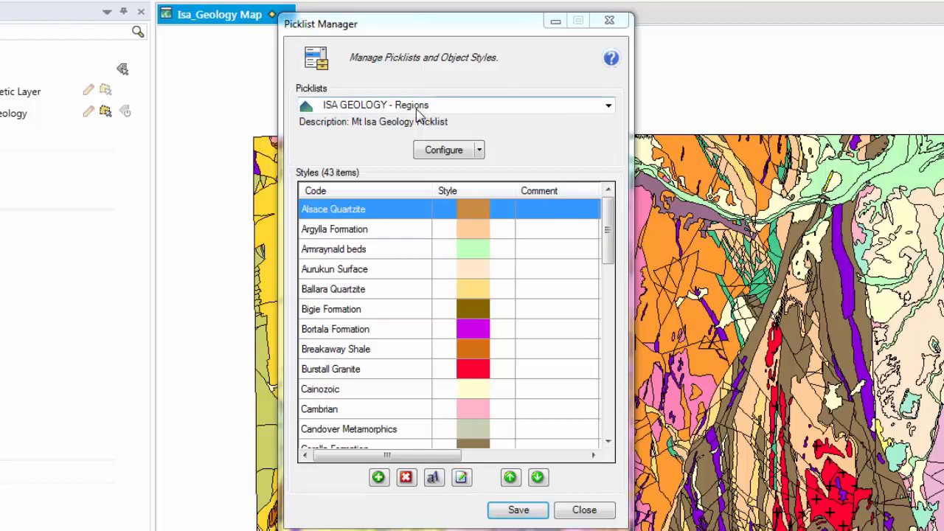
- Strip ' - Regions' so the picklist is named 'ISA GEOLOGY', with description 'Mt Isa Geology Picklist' unchanged
{"action": "left_click", "coordinate": [457, 153]}
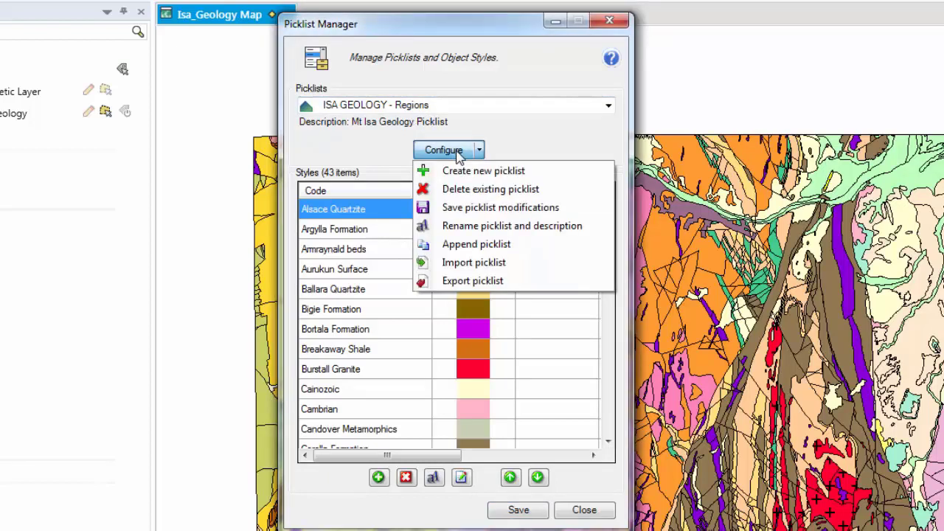
{"action": "left_click", "coordinate": [456, 226]}
{"action": "left_click", "coordinate": [448, 256]}
{"action": "key", "text": "BackSpace"}
{"action": "key", "text": "BackSpace"}
{"action": "key", "text": "BackSpace"}
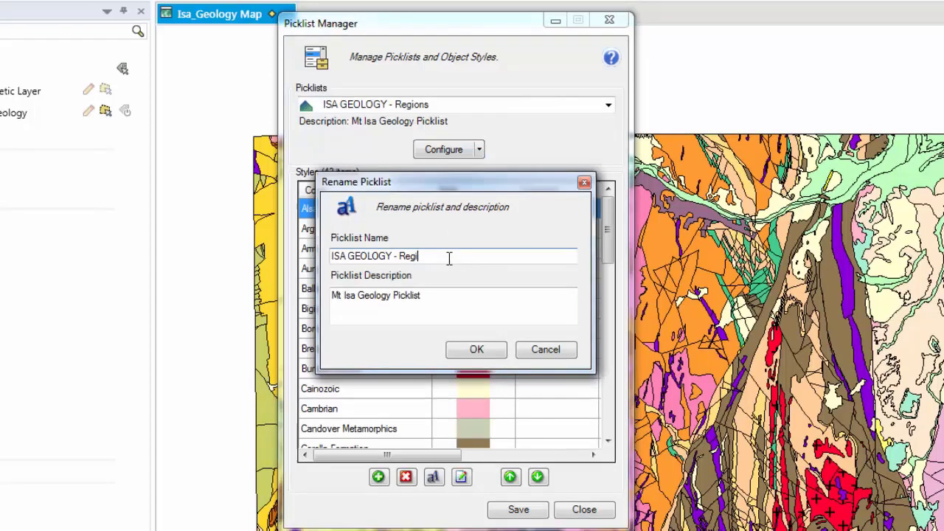
{"action": "key", "text": "BackSpace"}
{"action": "key", "text": "BackSpace"}
{"action": "key", "text": "BackSpace"}
{"action": "key", "text": "BackSpace"}
{"action": "left_click", "coordinate": [460, 295]}
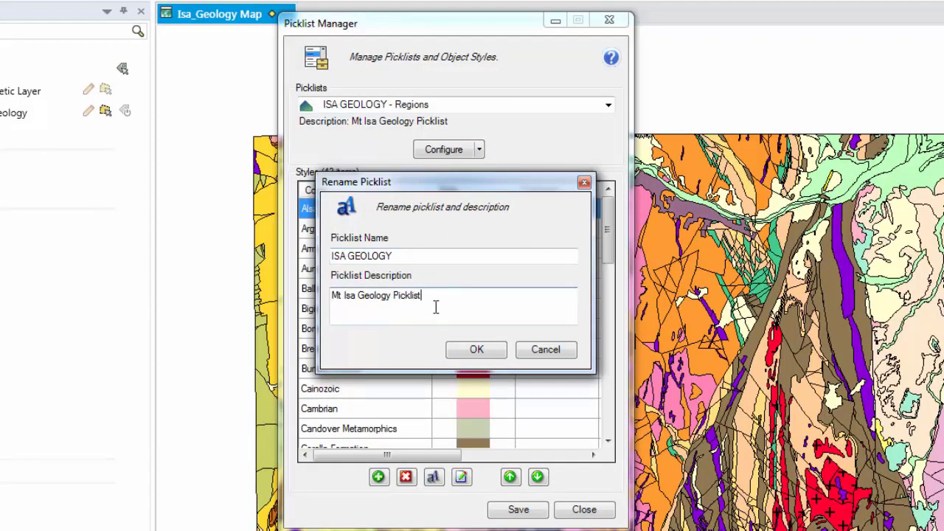
{"action": "left_click", "coordinate": [476, 351]}
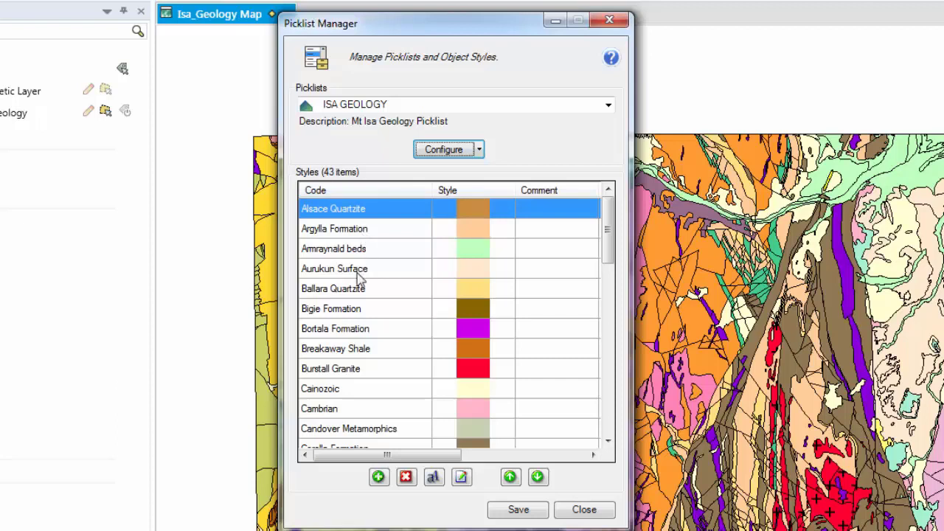
{"action": "left_click", "coordinate": [351, 230]}
{"action": "left_click", "coordinate": [352, 270]}
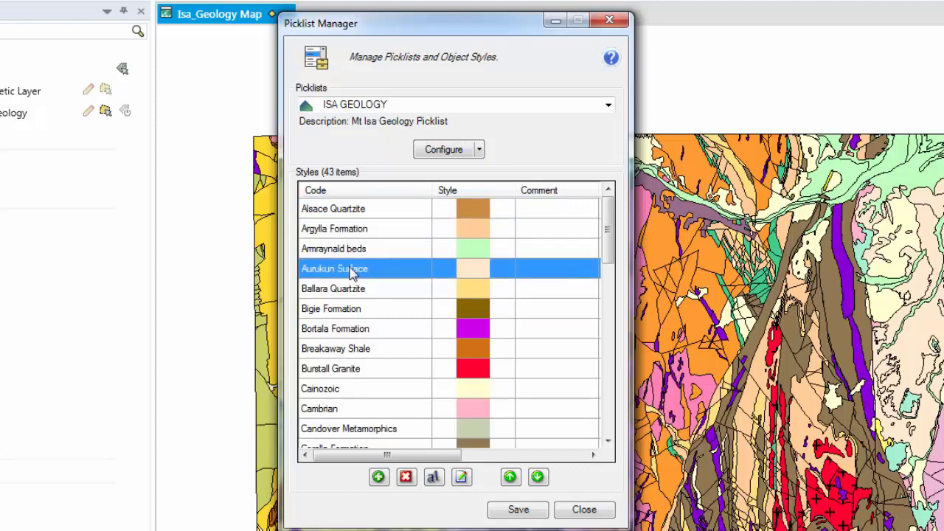
{"action": "left_click", "coordinate": [349, 210]}
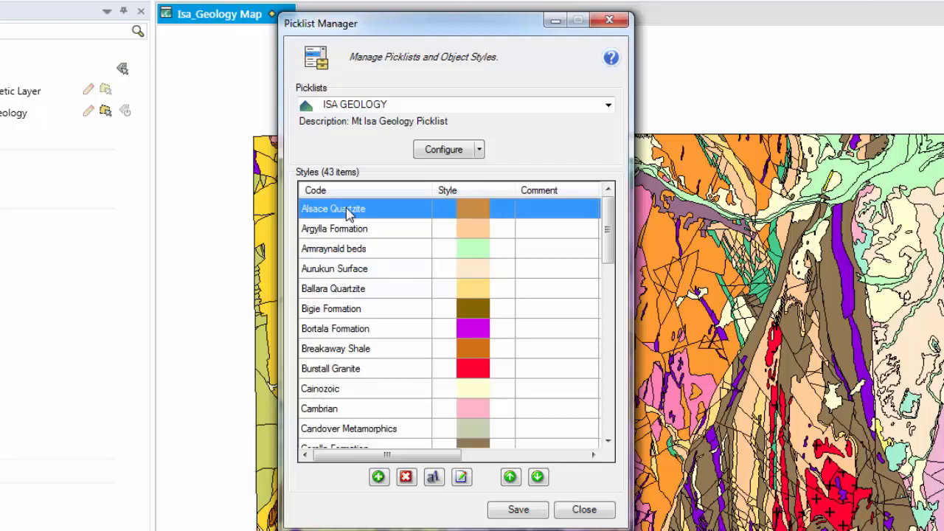
{"action": "double_click", "coordinate": [349, 210]}
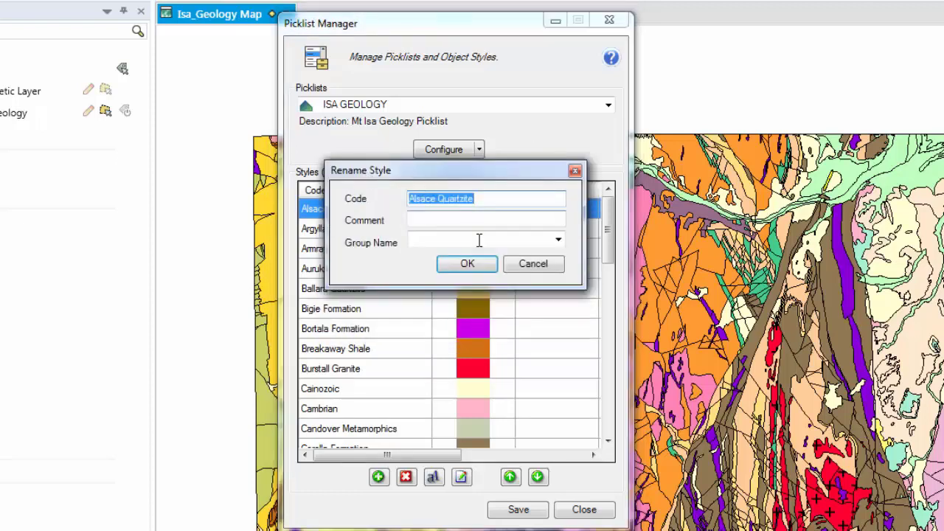
{"action": "left_click", "coordinate": [534, 266]}
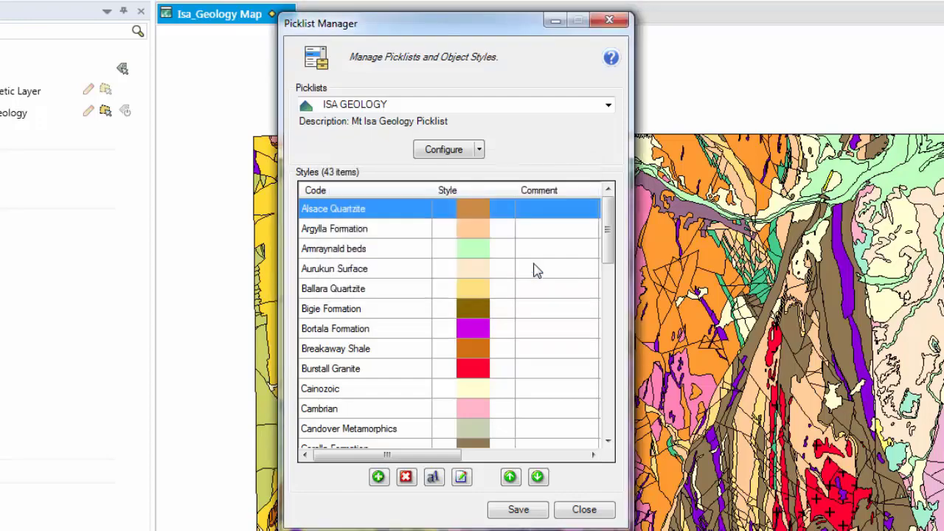
{"action": "double_click", "coordinate": [476, 219]}
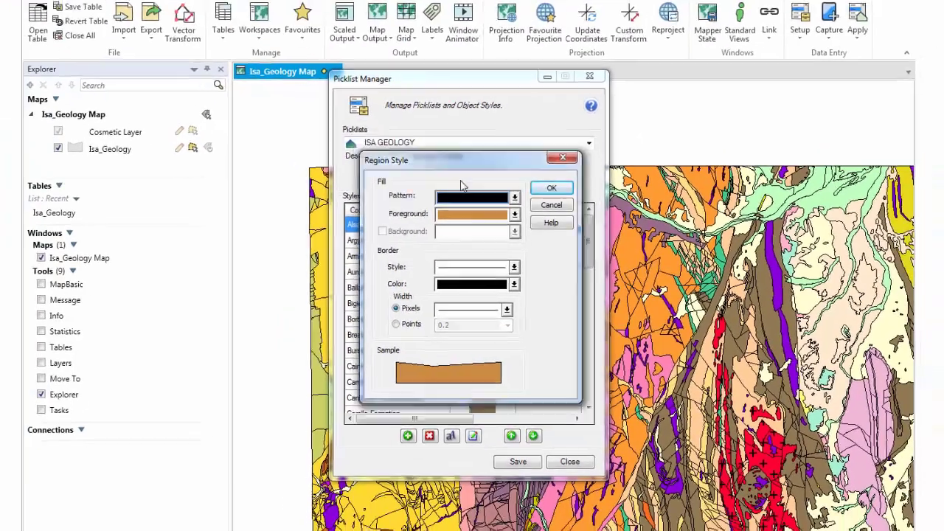
{"action": "left_click_drag", "start_coordinate": [446, 103], "coordinate": [458, 282]}
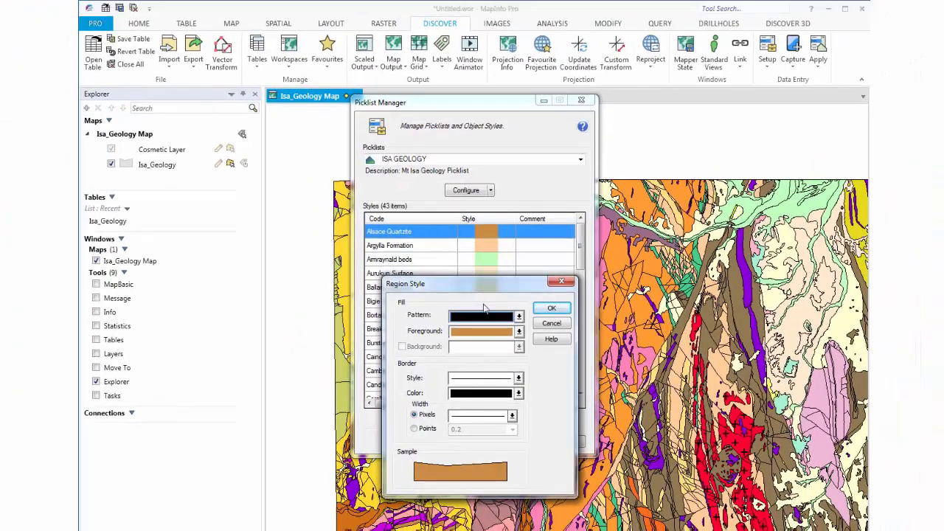
{"action": "left_click", "coordinate": [486, 316]}
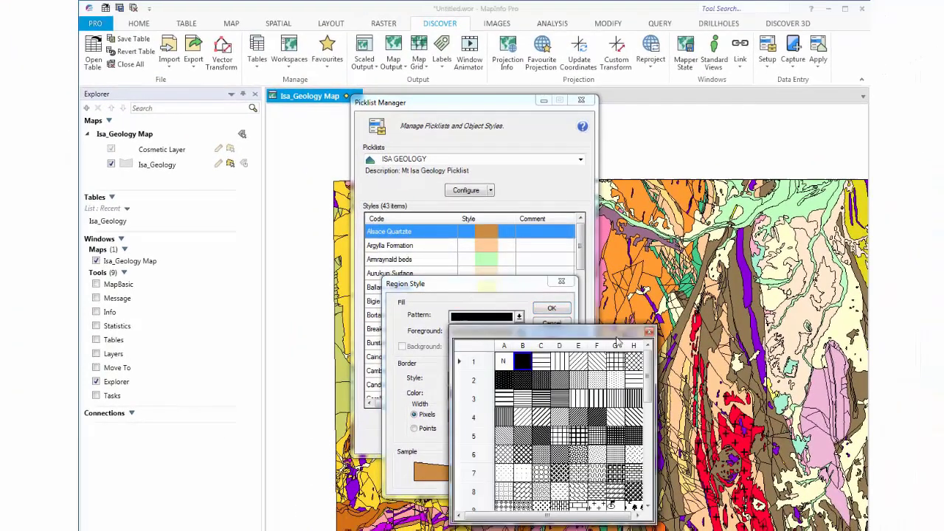
{"action": "left_click", "coordinate": [649, 332]}
{"action": "left_click", "coordinate": [551, 328]}
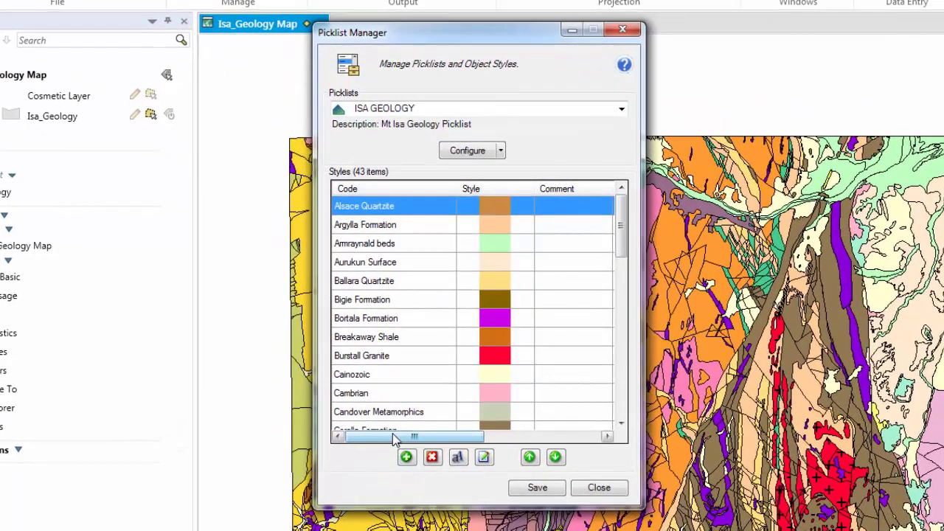
{"action": "left_click_drag", "start_coordinate": [395, 439], "coordinate": [527, 436]}
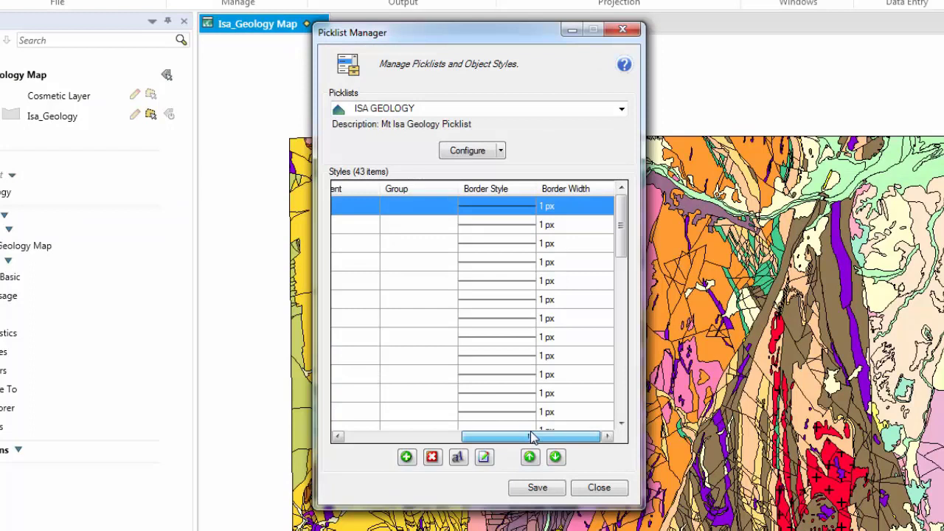
{"action": "left_click_drag", "start_coordinate": [532, 436], "coordinate": [362, 441]}
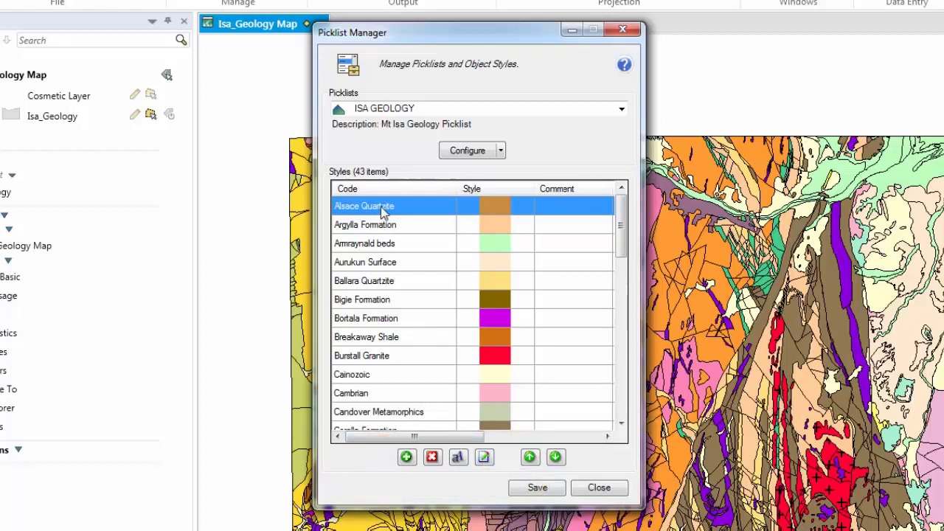
- Move Alsace Quartzite down three rows, return it to the top, and save the picklist
{"action": "left_click", "coordinate": [555, 457]}
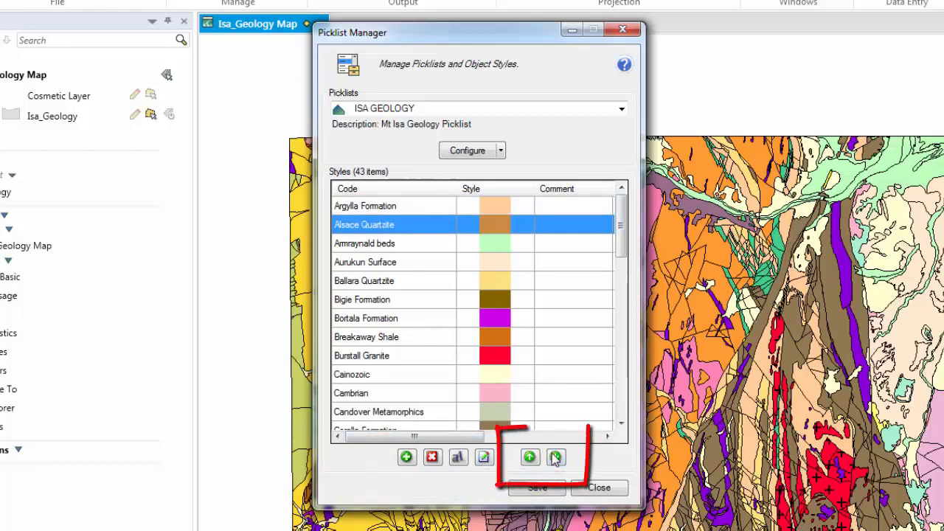
{"action": "left_click", "coordinate": [555, 457]}
{"action": "left_click", "coordinate": [555, 457]}
{"action": "left_click", "coordinate": [529, 457]}
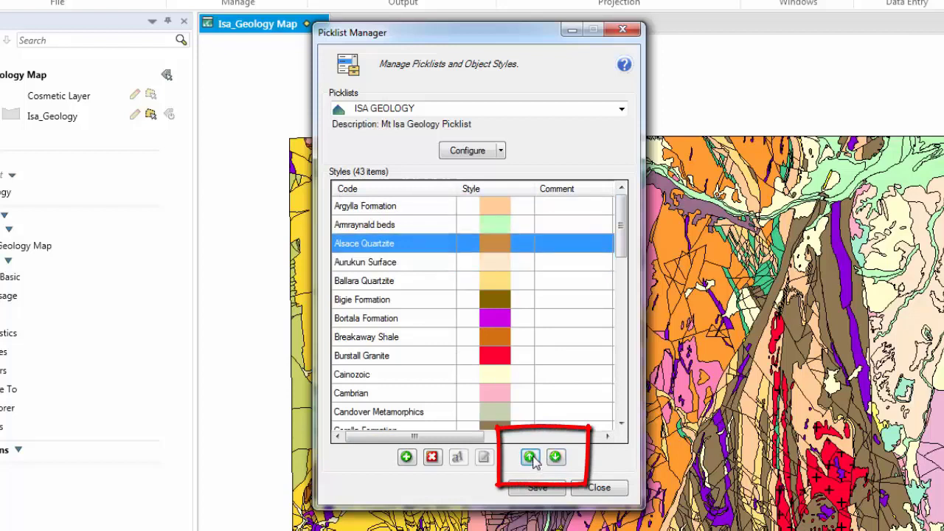
{"action": "left_click", "coordinate": [530, 458]}
{"action": "left_click", "coordinate": [530, 457]}
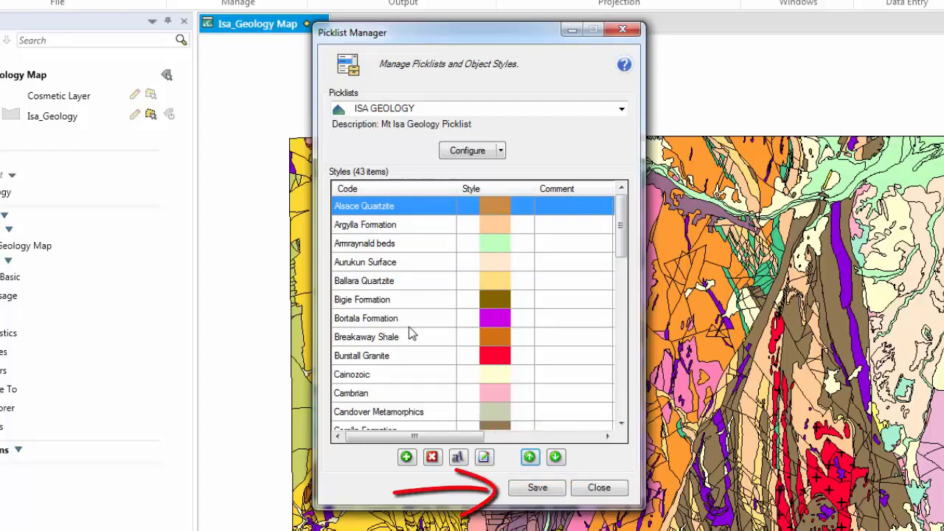
{"action": "left_click", "coordinate": [526, 492]}
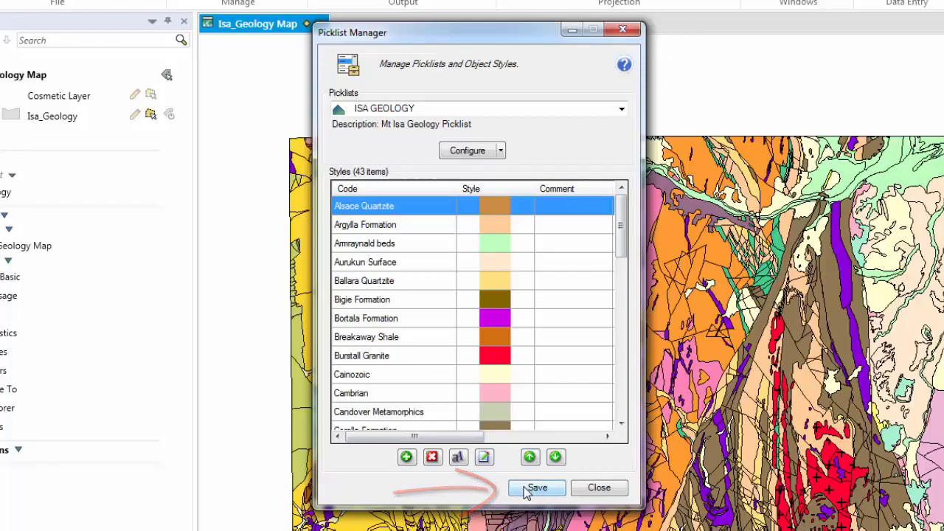